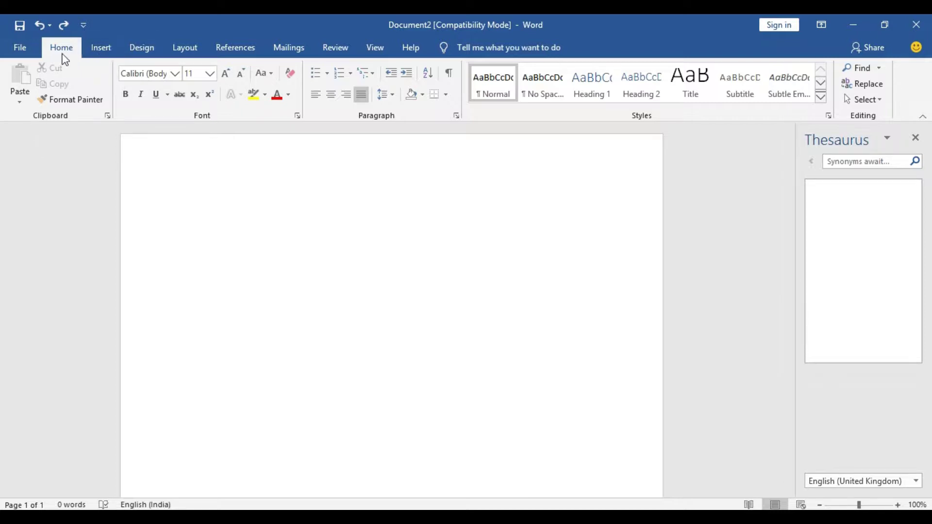
Look through the document info, sharing, export, recent files and new-document template pages, returning to the blank document
click(24, 48)
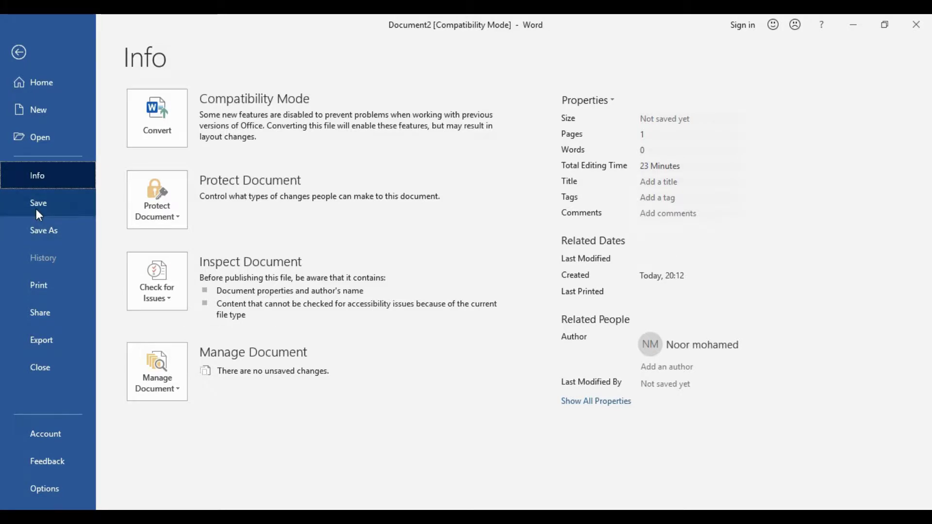
click(45, 316)
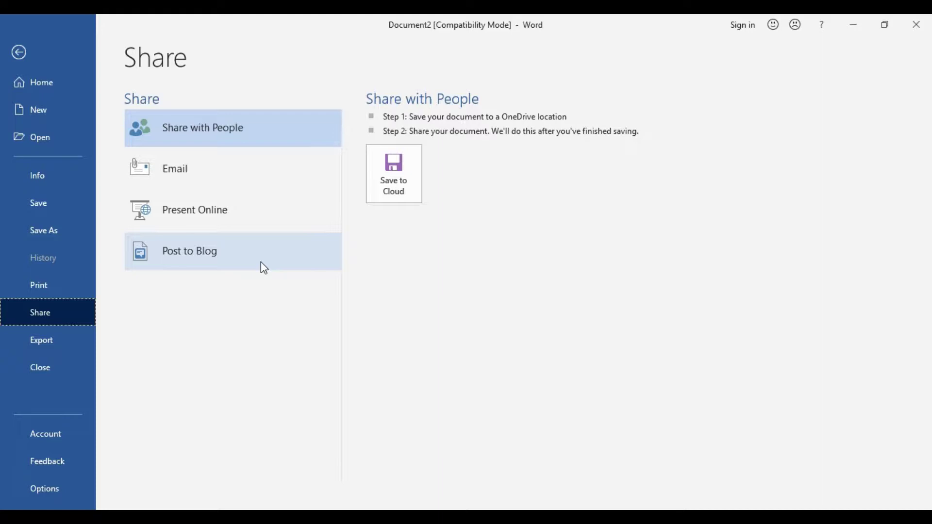
click(43, 343)
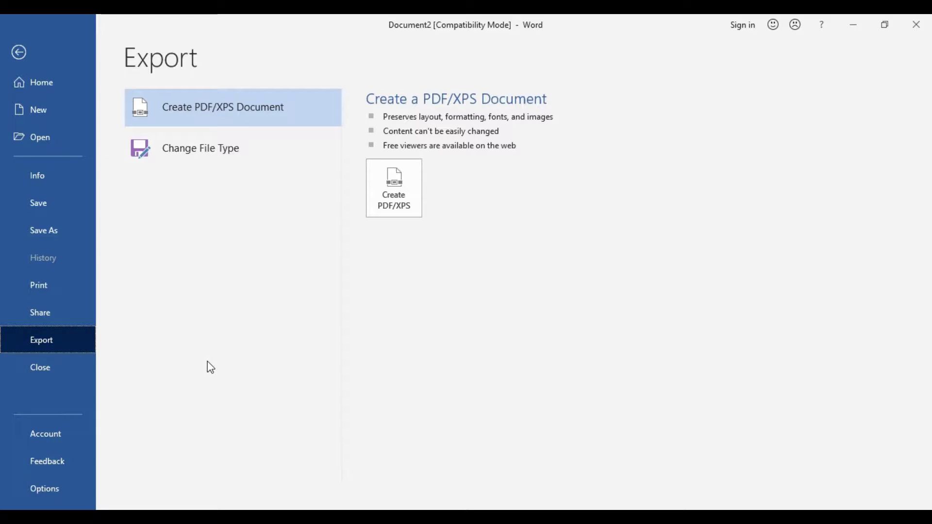
click(34, 80)
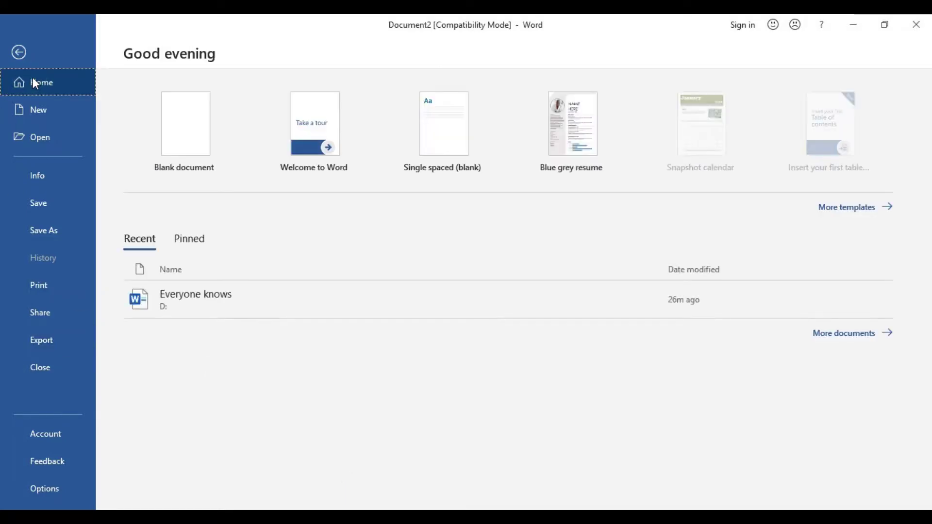
click(20, 53)
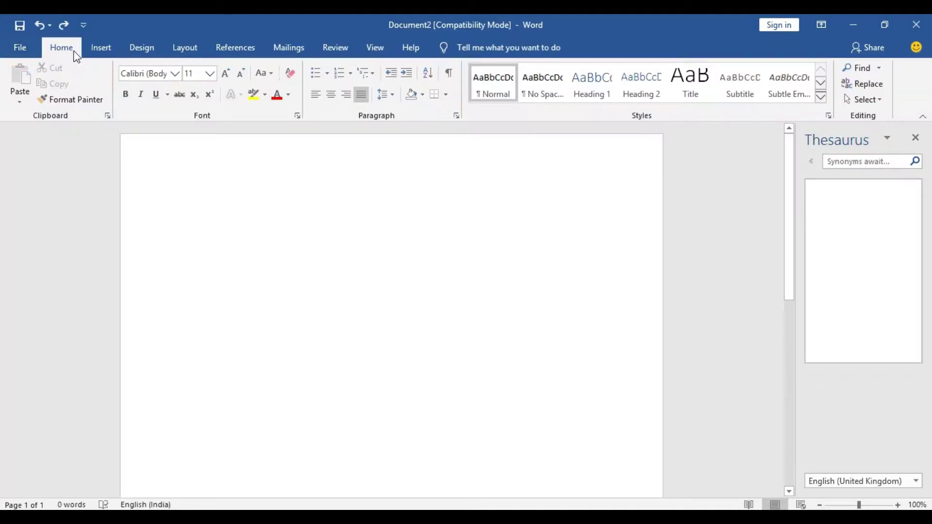
click(18, 49)
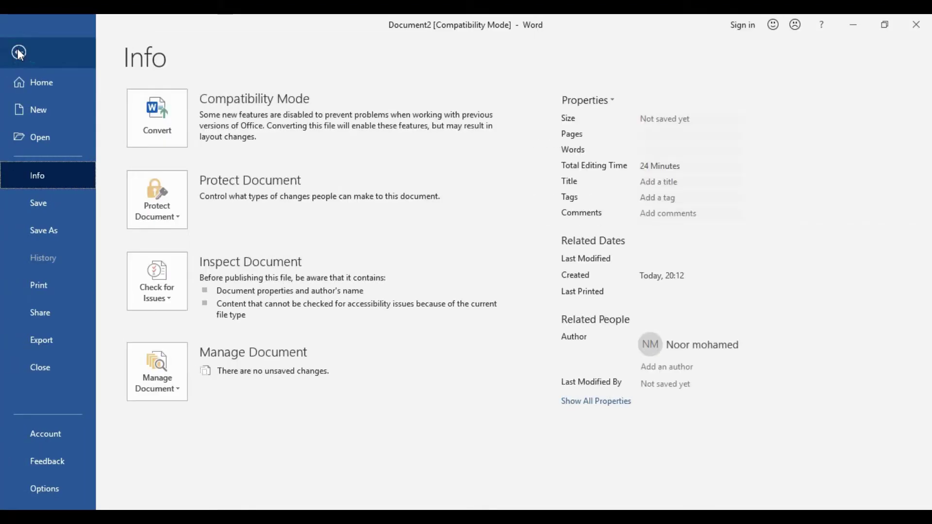
click(39, 114)
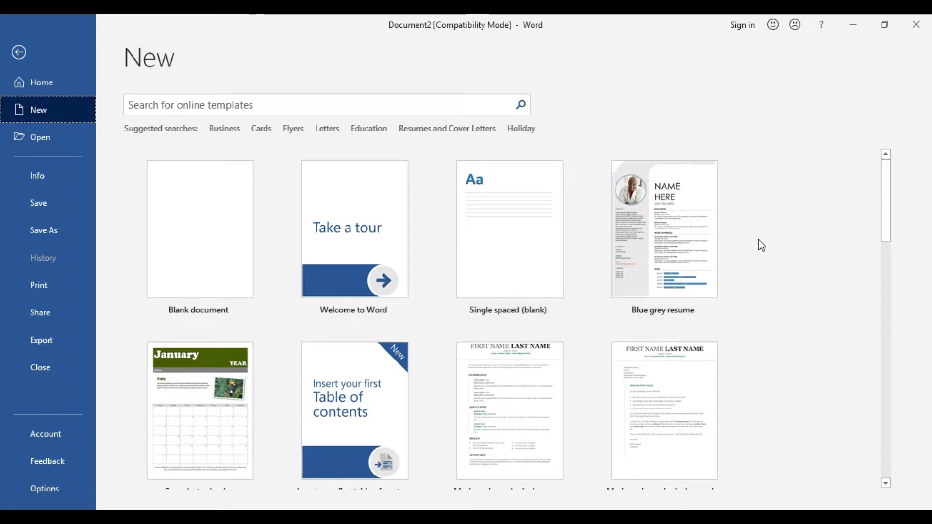
click(884, 362)
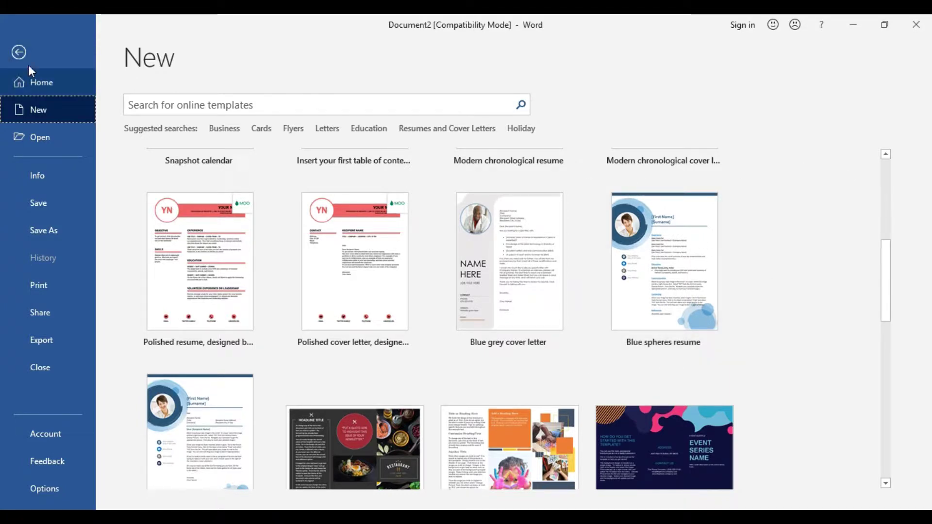
click(19, 52)
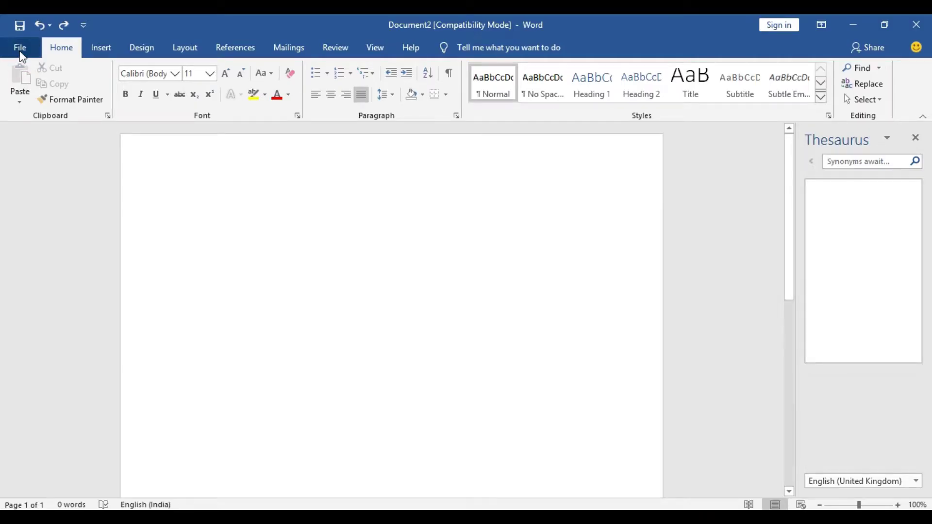
click(20, 51)
click(19, 50)
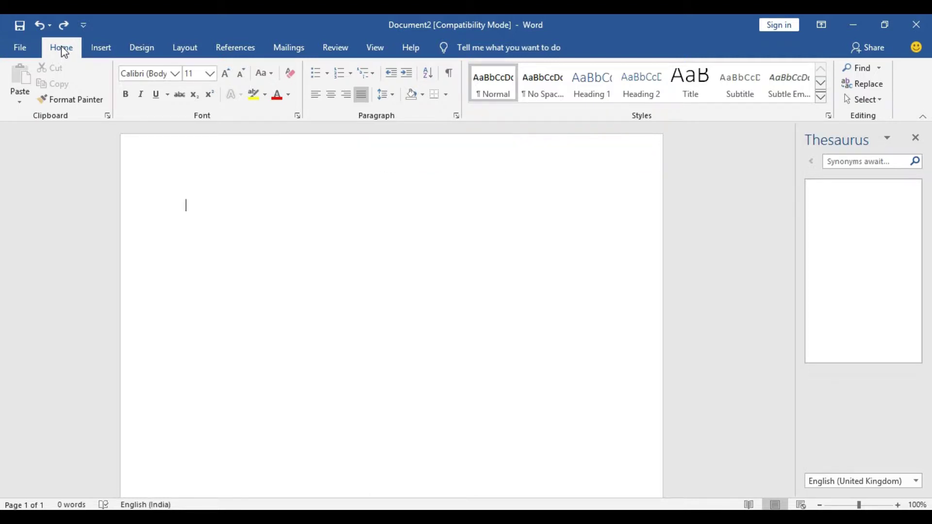
Browse the icon library categories and insert the city skyline icon from the Buildings category into the document
click(108, 50)
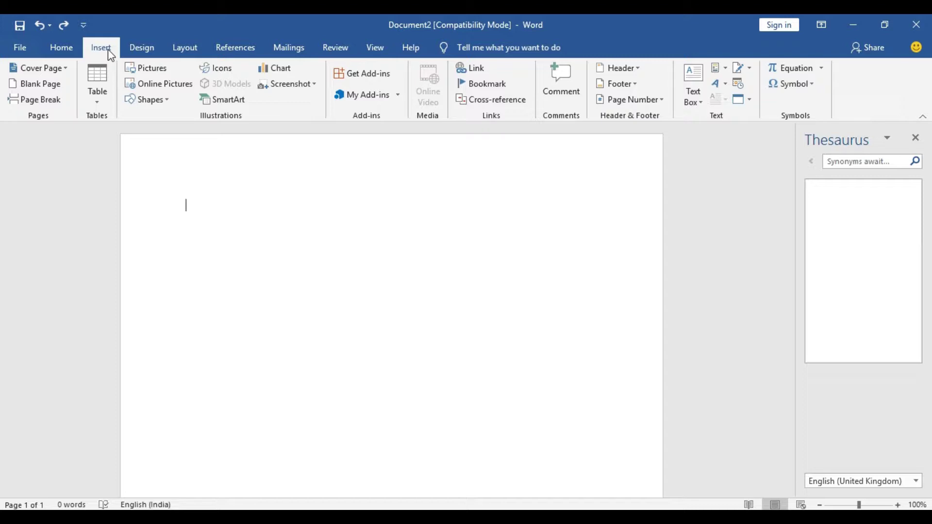
click(222, 67)
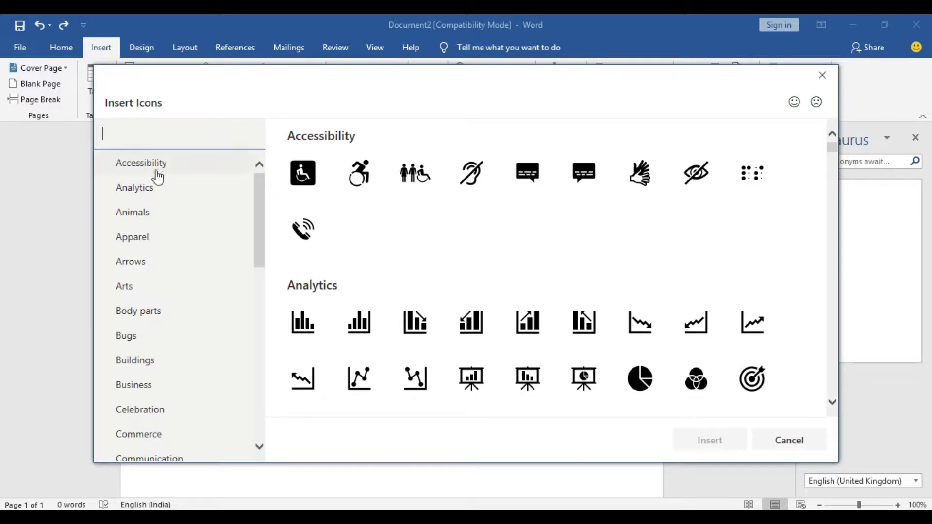
click(144, 222)
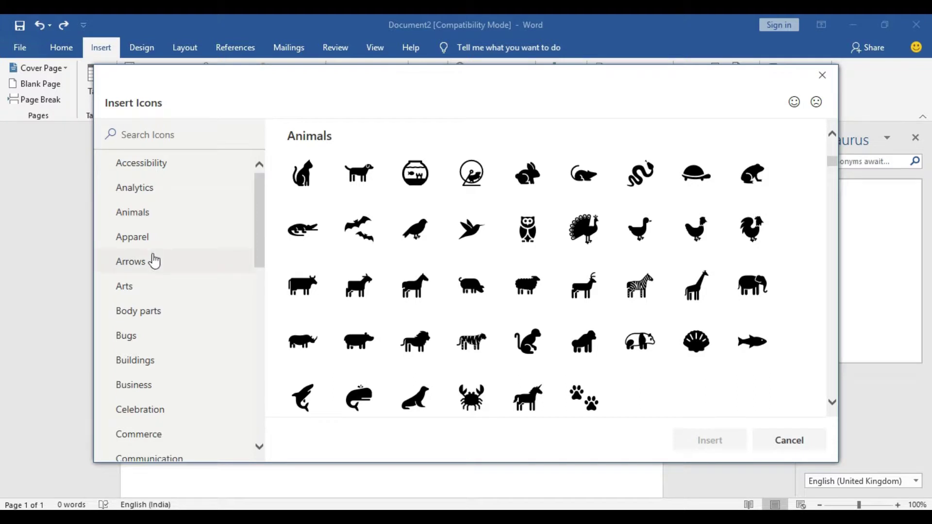
click(137, 291)
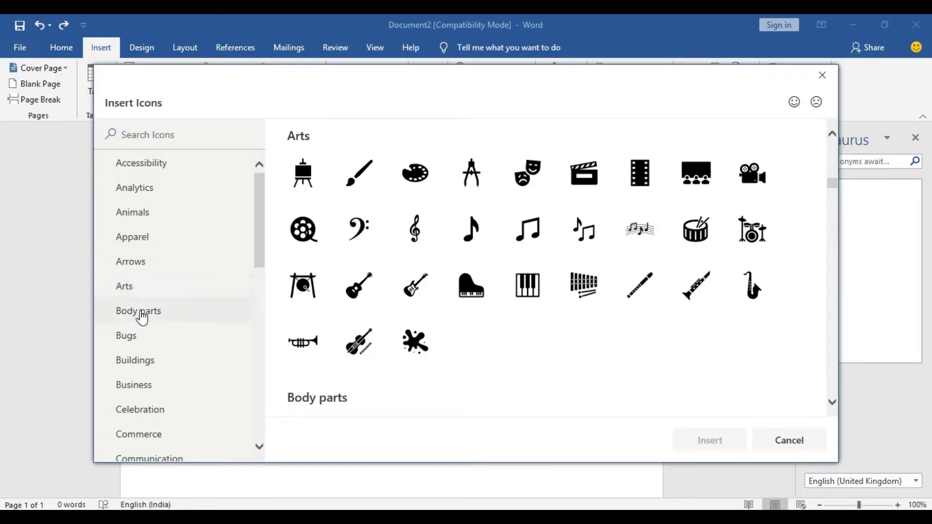
click(140, 316)
click(137, 346)
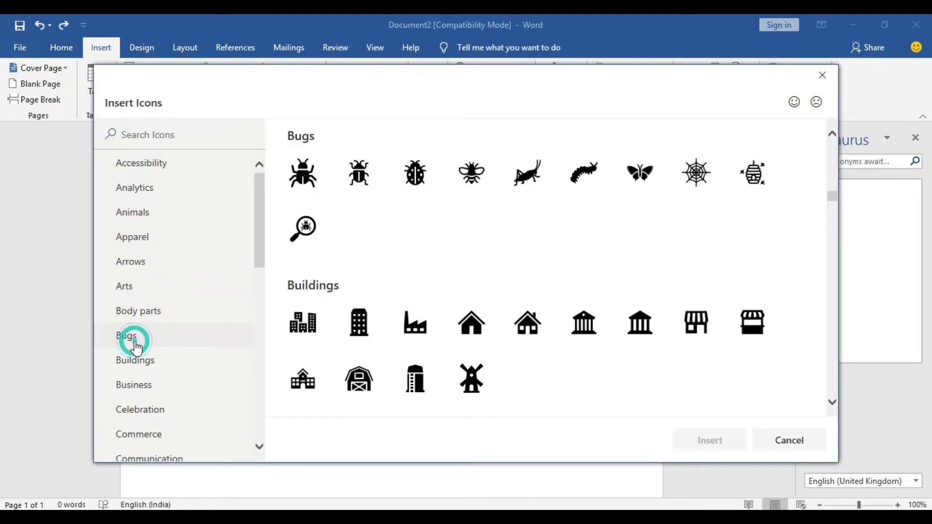
click(137, 368)
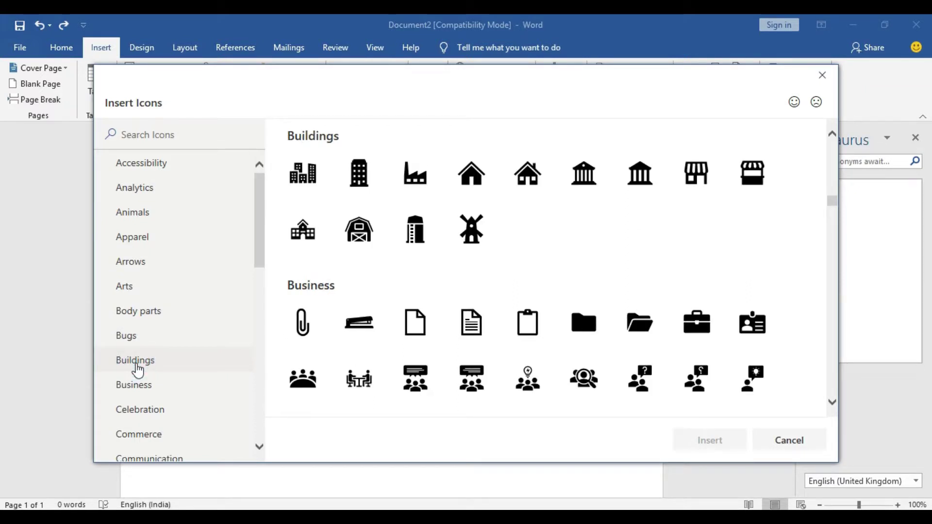
click(305, 185)
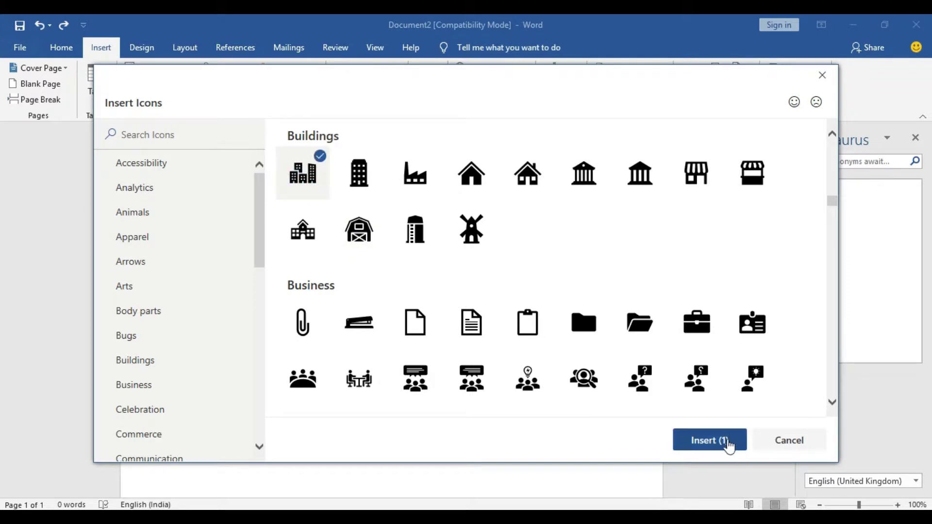
click(709, 439)
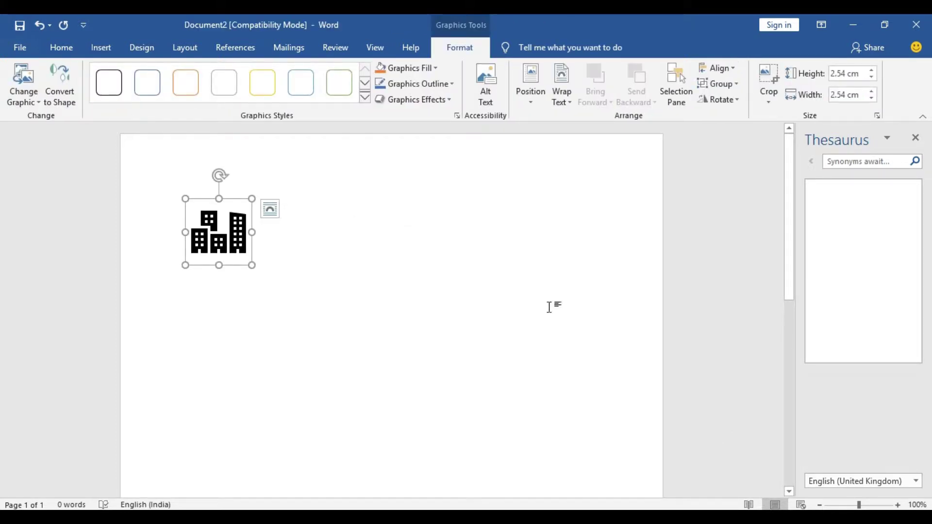
click(373, 317)
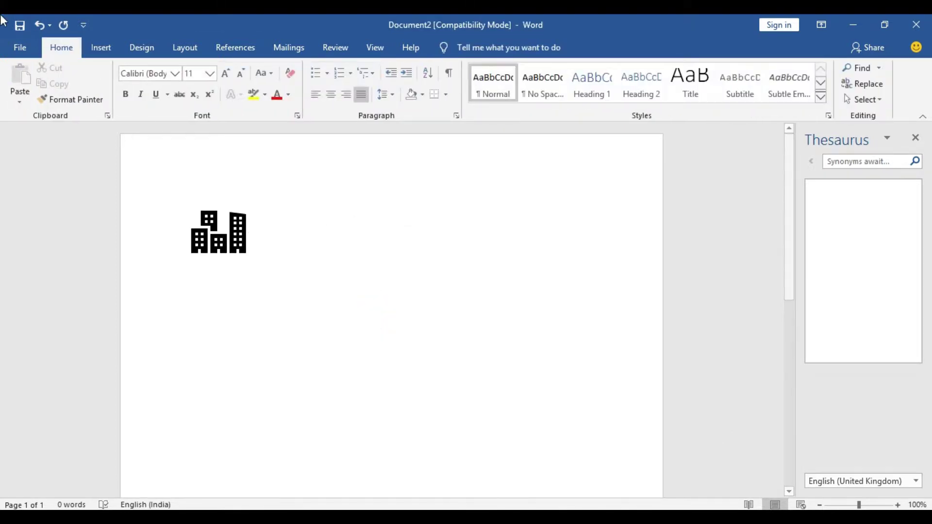
Insert a screen clipping of the desktop wallpaper without the desktop icons, about 15.9 by 9.3 cm, below the buildings icon
click(99, 49)
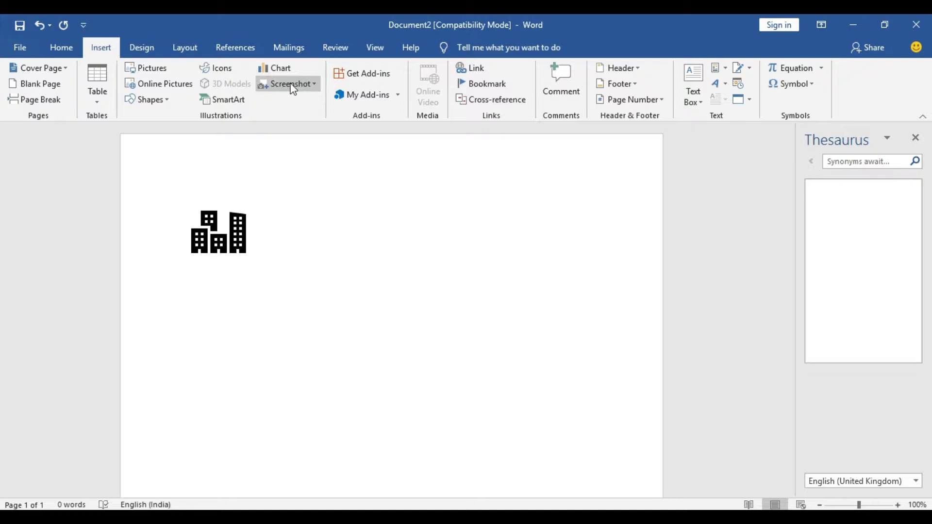
click(293, 86)
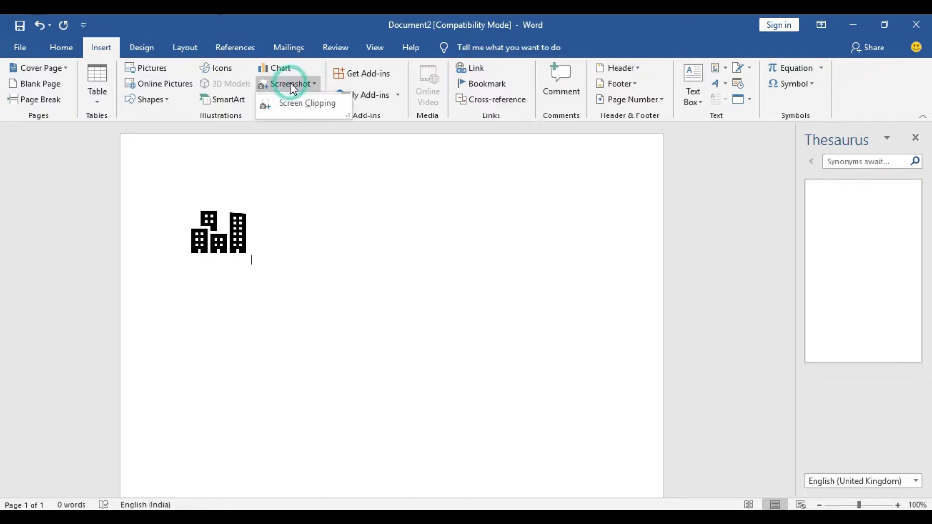
click(290, 109)
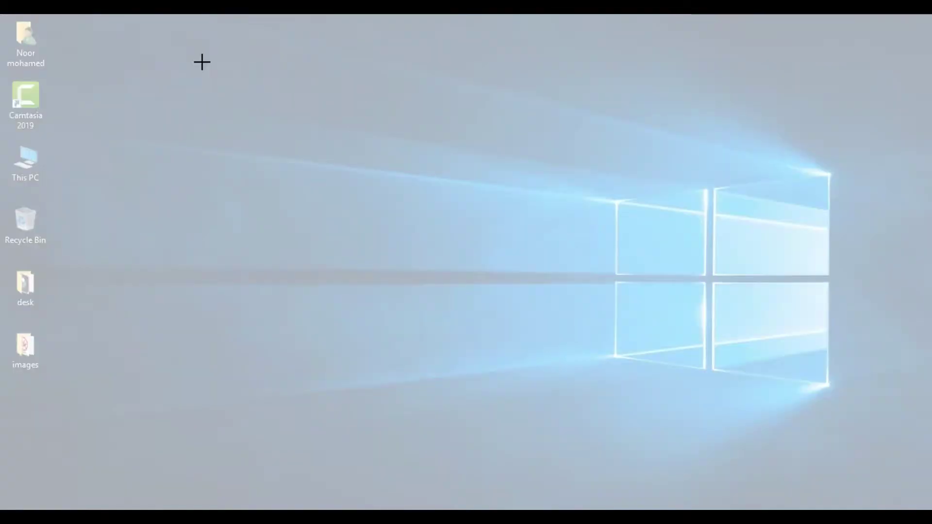
drag(203, 62, 861, 444)
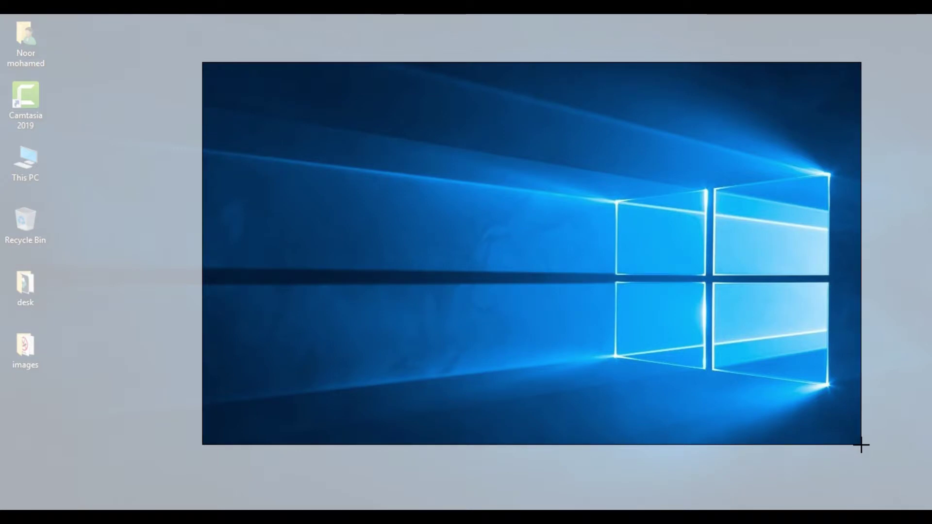
drag(861, 445, 861, 444)
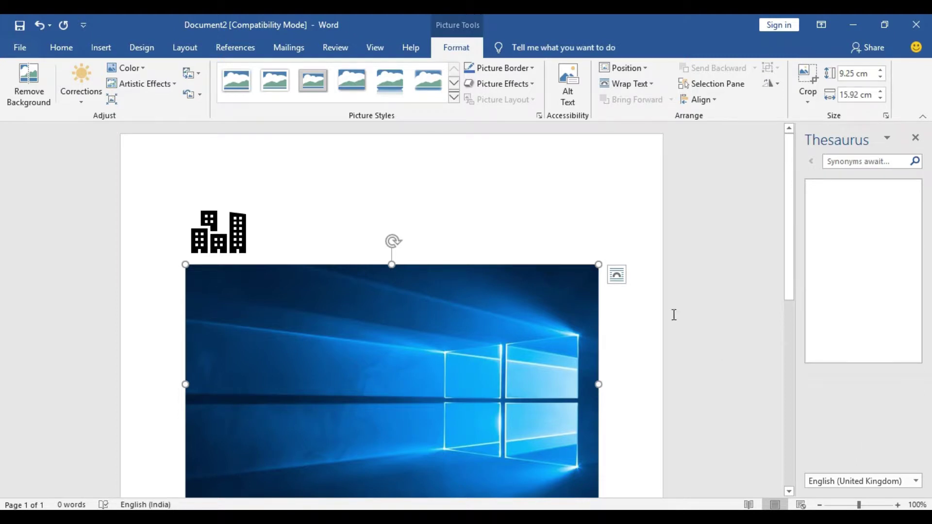
click(333, 250)
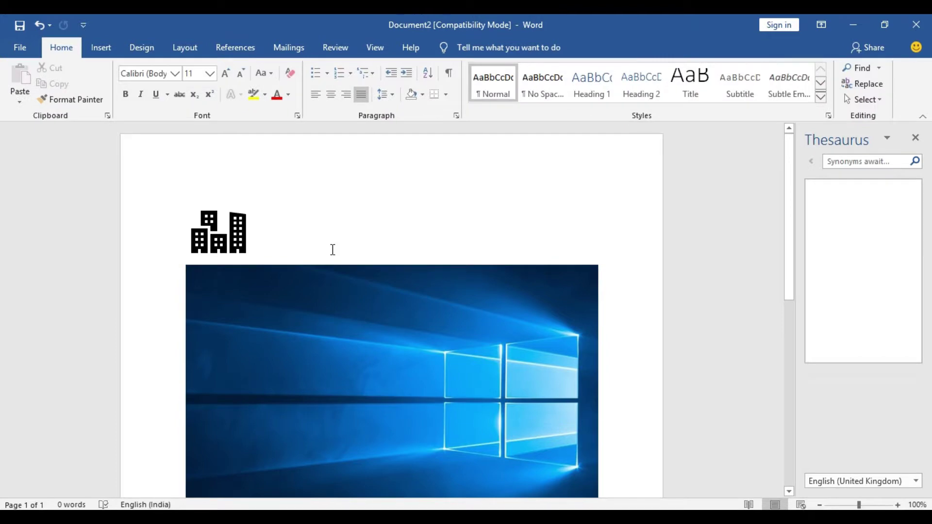
Add blank lines after the buildings icon and insert an empty equation placeholder above the wallpaper clipping
click(100, 47)
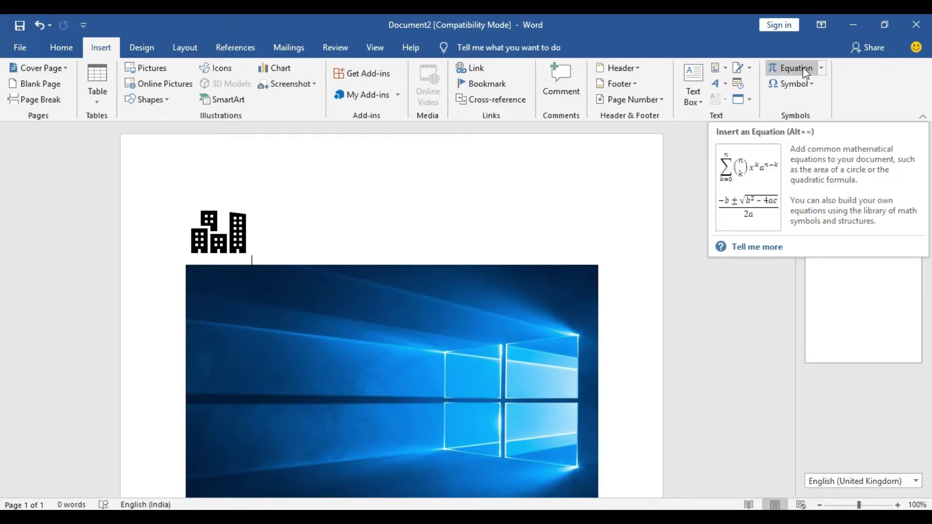
key(Return)
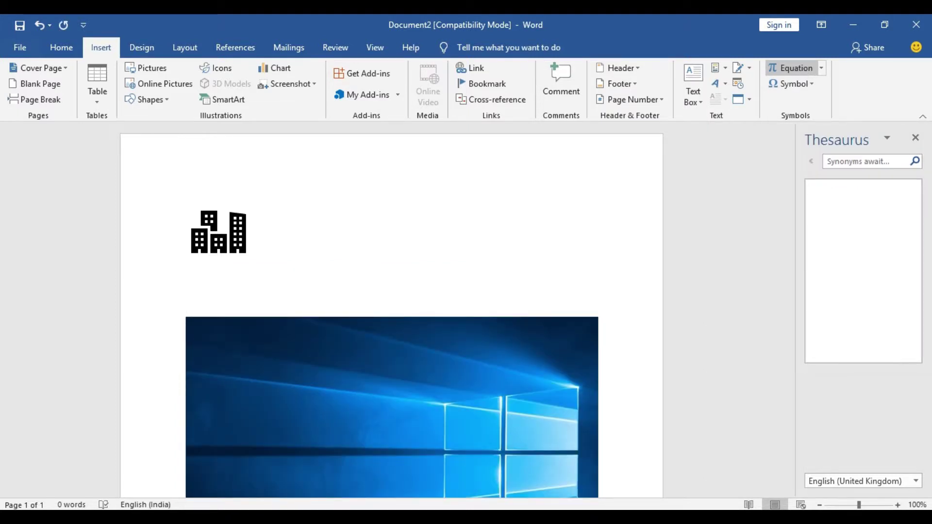
key(Return)
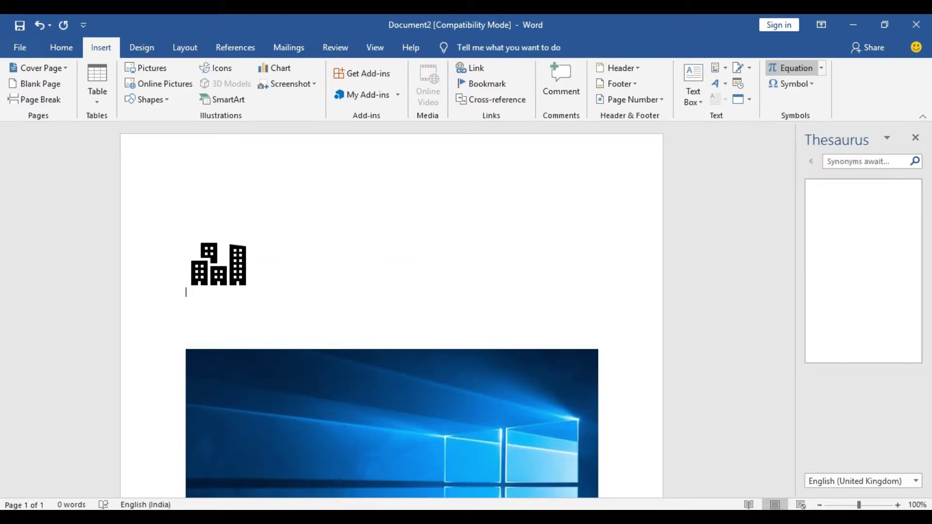
key(Down)
click(798, 71)
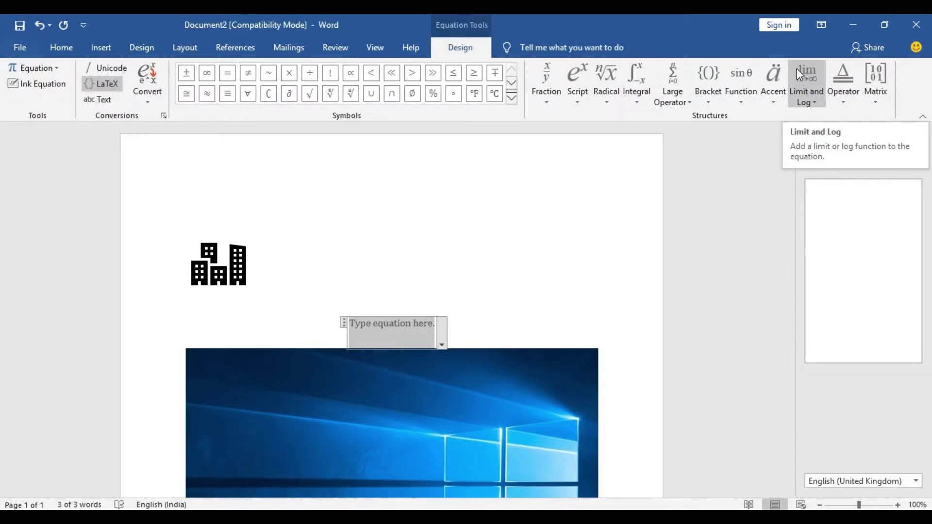
Look through the fraction and matrix structures available for the empty equation, leaving the placeholder unfilled
click(548, 100)
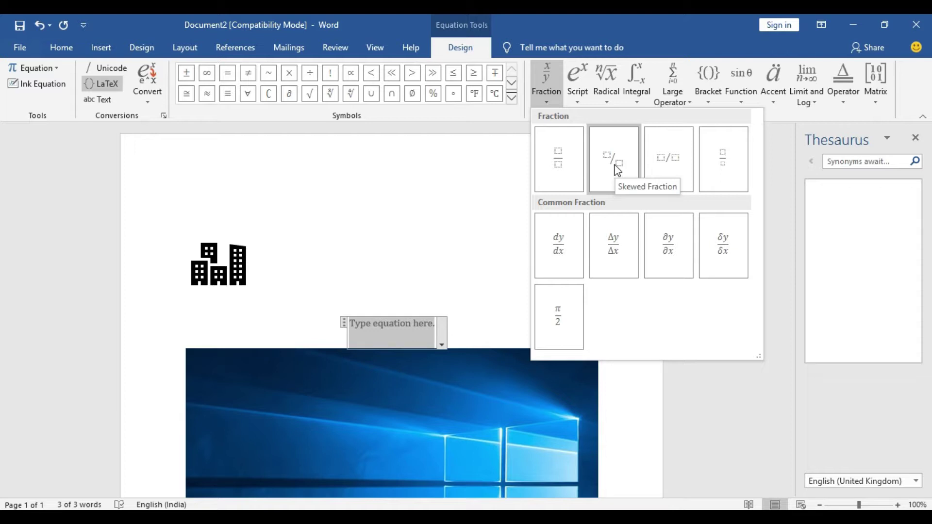
click(877, 97)
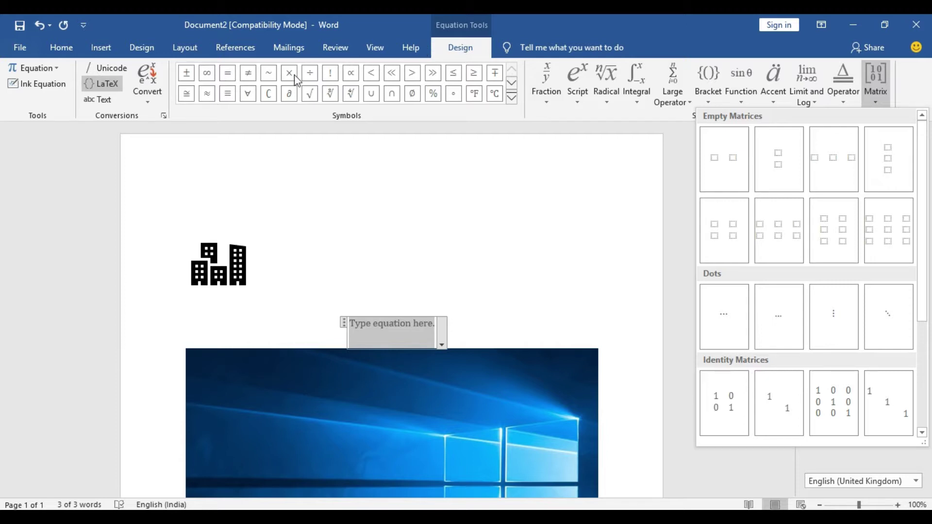
alt+click(300, 304)
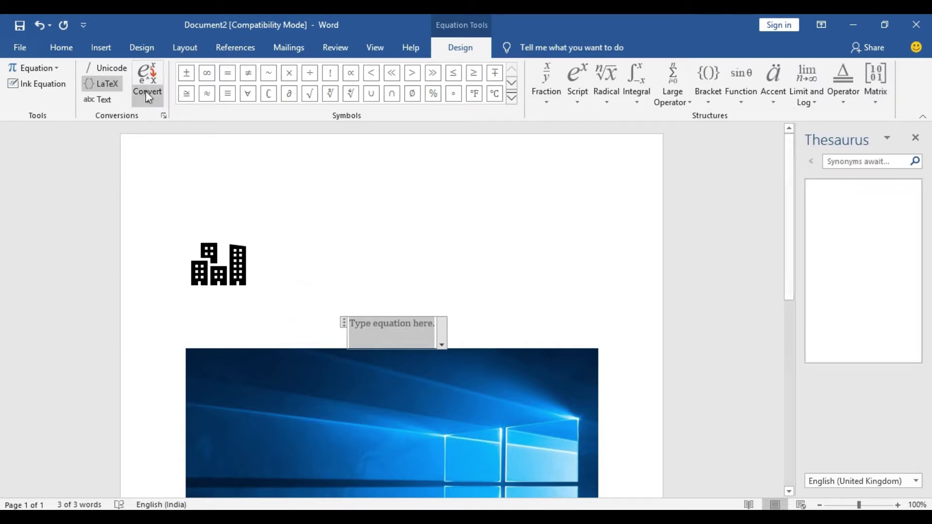
Look through the insert, design, layout, references, mailings and review command groups, including the Read Aloud command
click(100, 48)
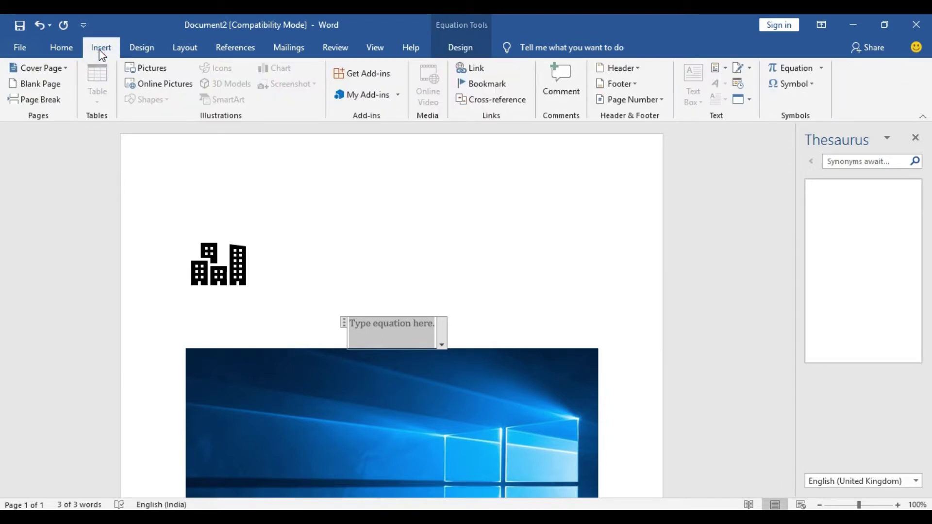
click(141, 48)
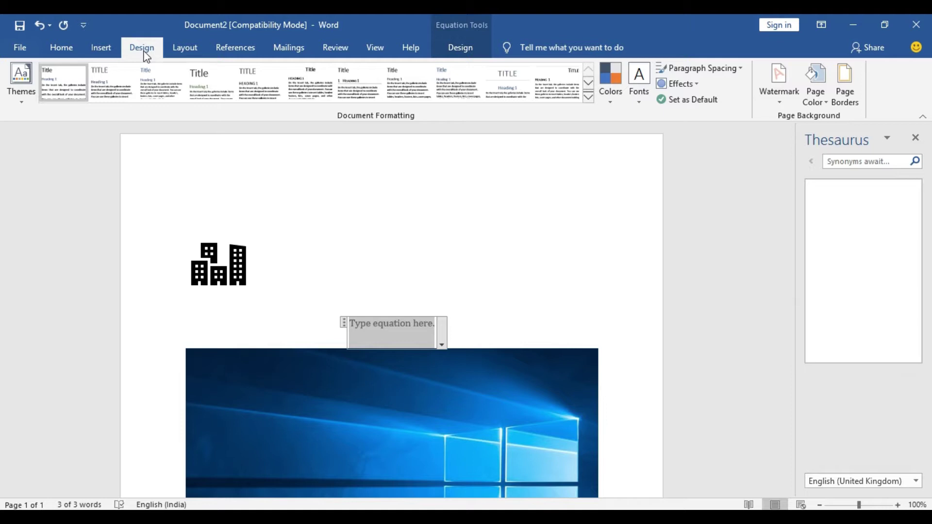
click(193, 52)
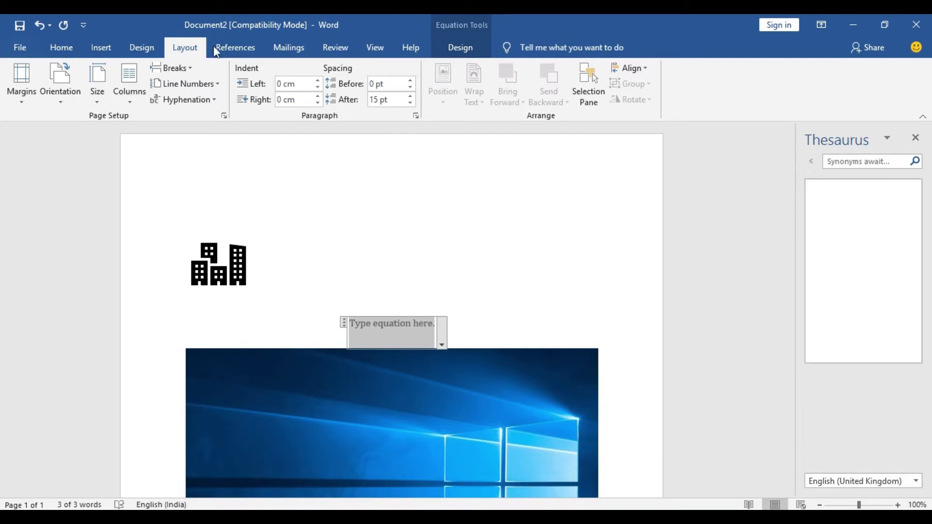
click(242, 50)
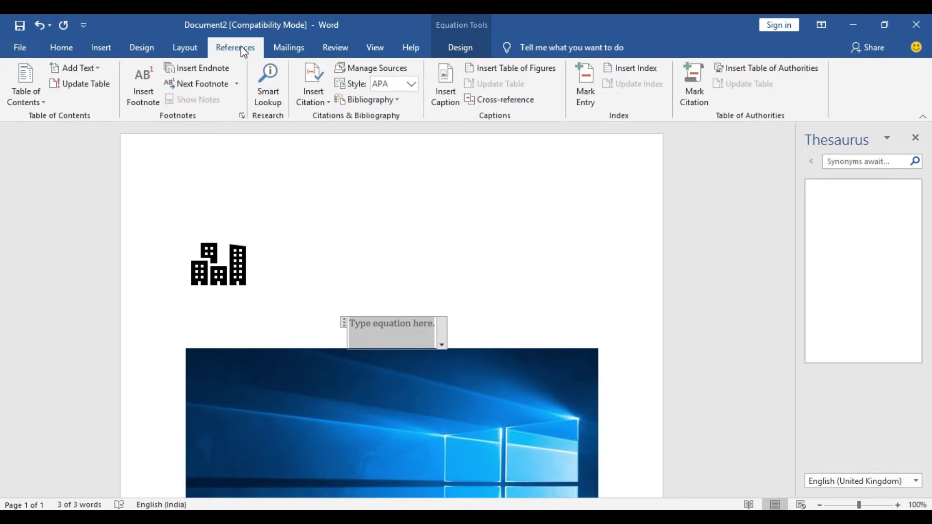
click(289, 48)
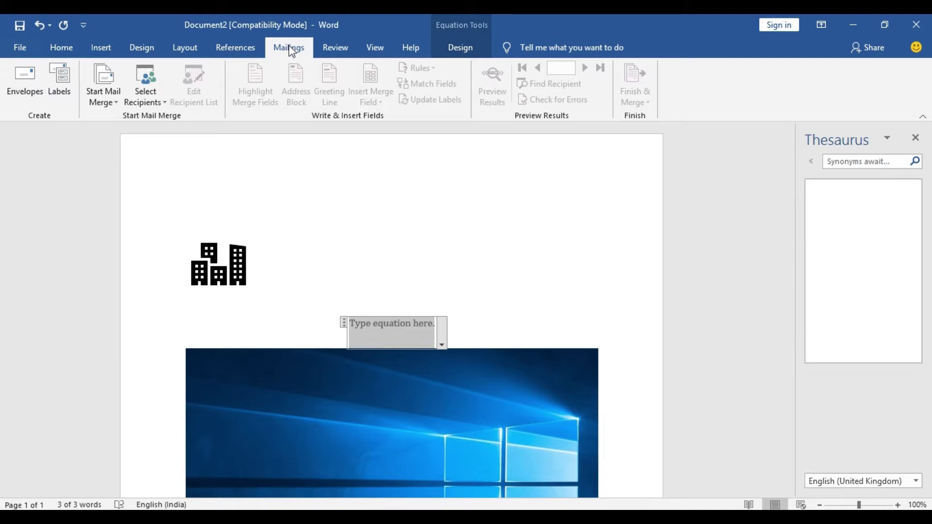
click(337, 47)
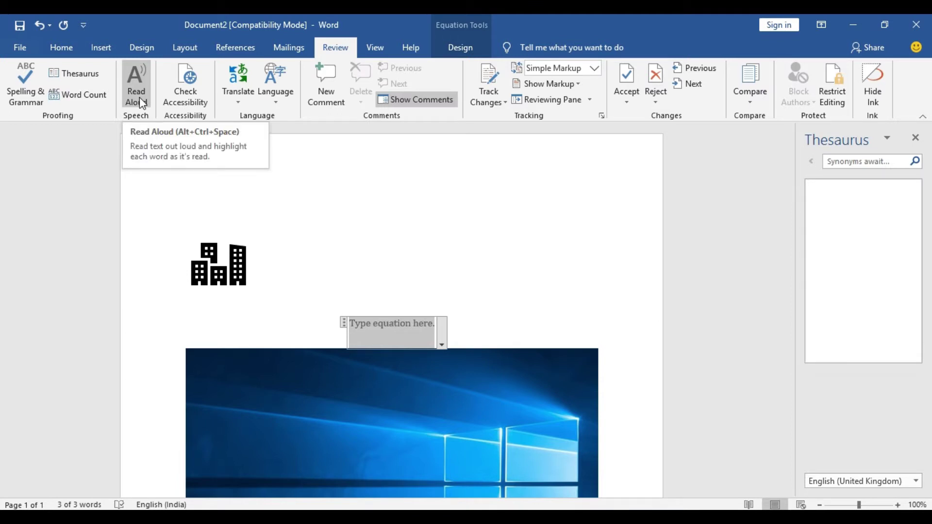
Delete all document content and generate sample text of five paragraphs with three sentences each using =rand(5,3)
click(306, 244)
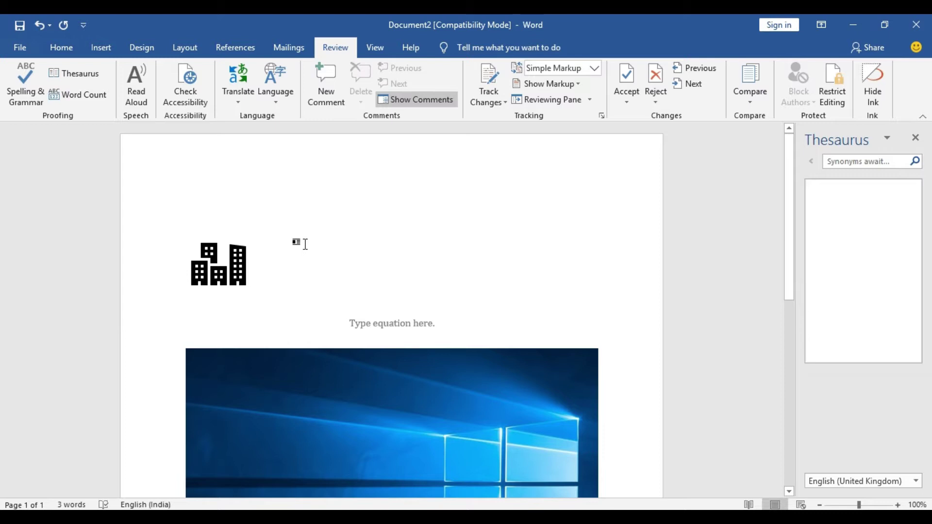
key(ctrl+a)
key(Delete)
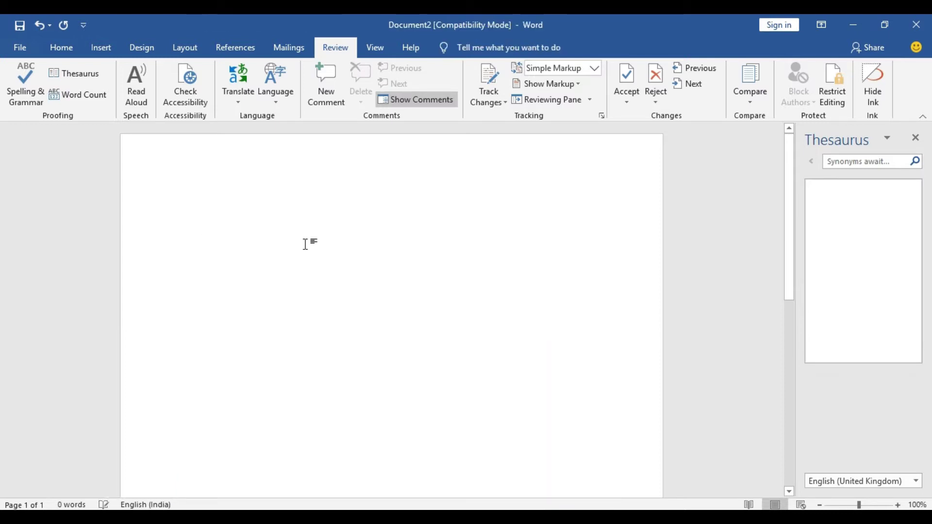
text(=rand)
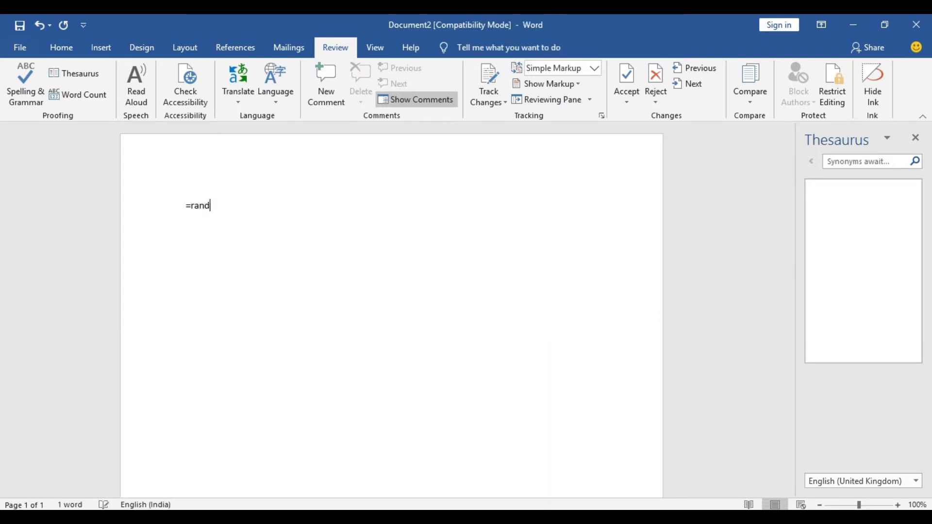
text((5,3))
key(Return)
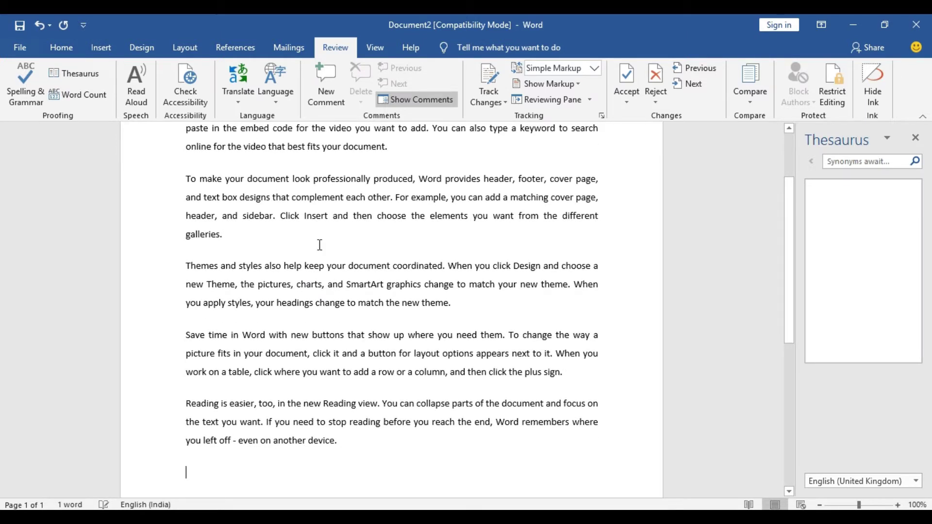
Have the sample text read aloud from the start of the document, pausing partway through the first paragraph and closing the playback controls
key(ctrl+Home)
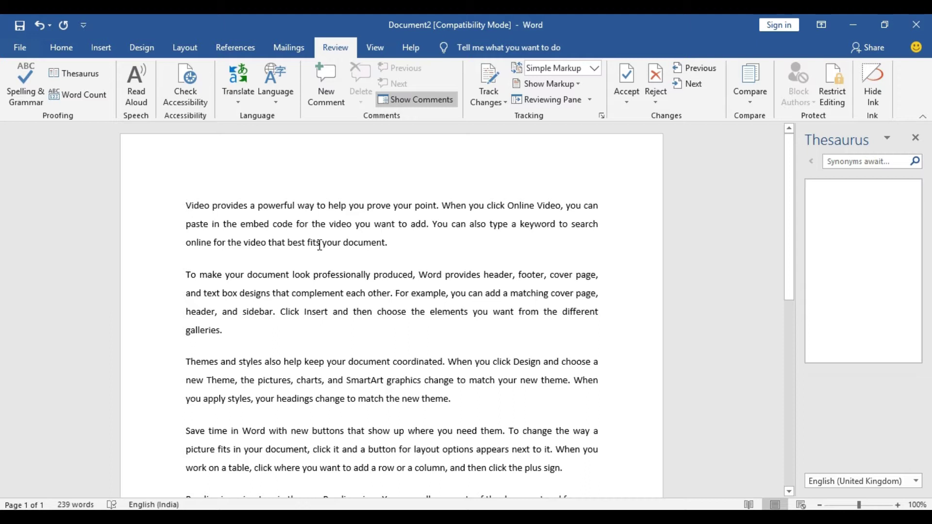
click(140, 104)
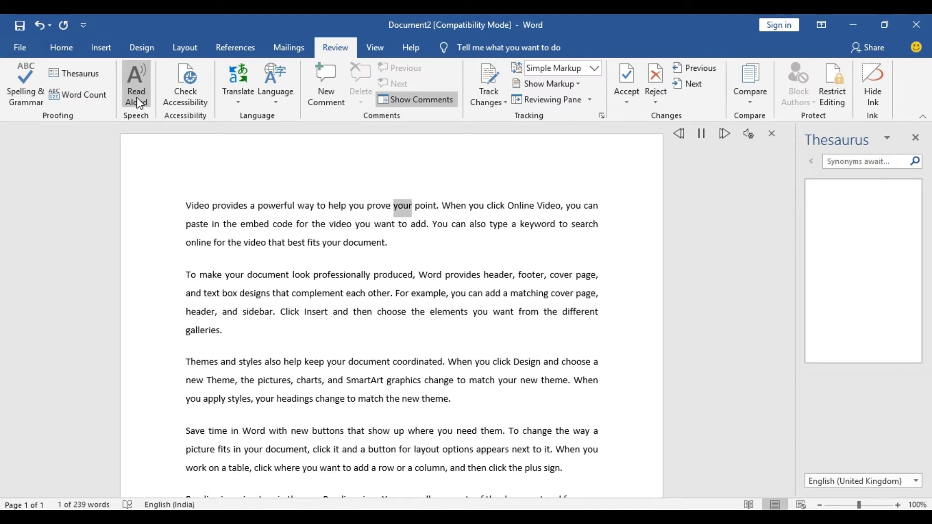
click(700, 135)
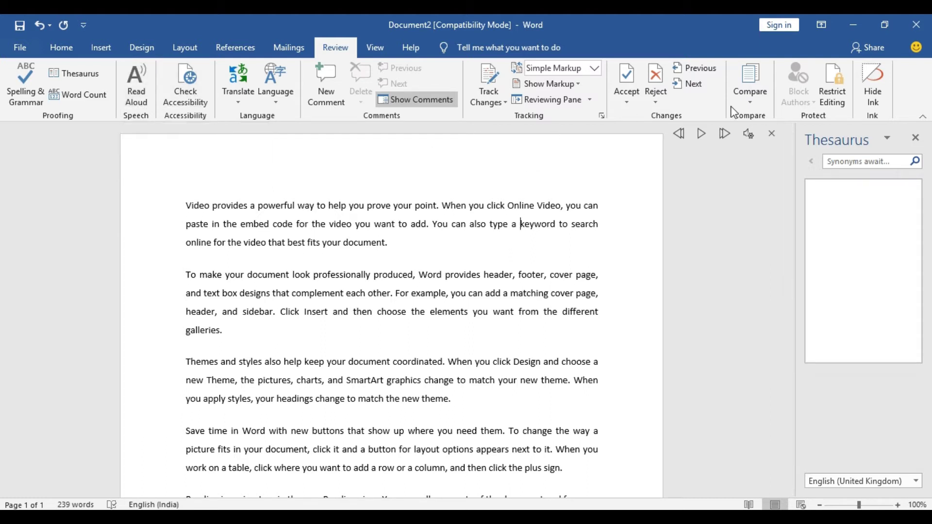
click(773, 135)
Create a translated copy of the whole document with auto-detected source language and Tamil as the target language
click(238, 95)
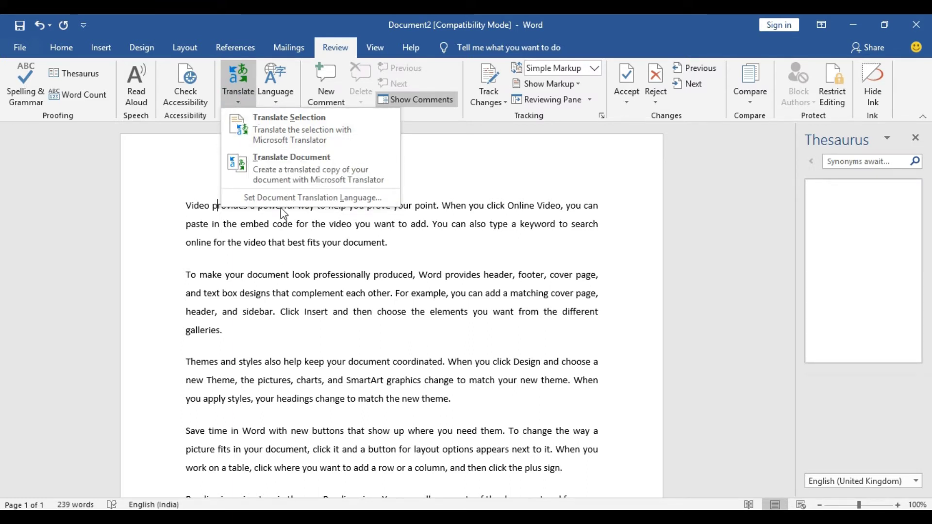
click(281, 162)
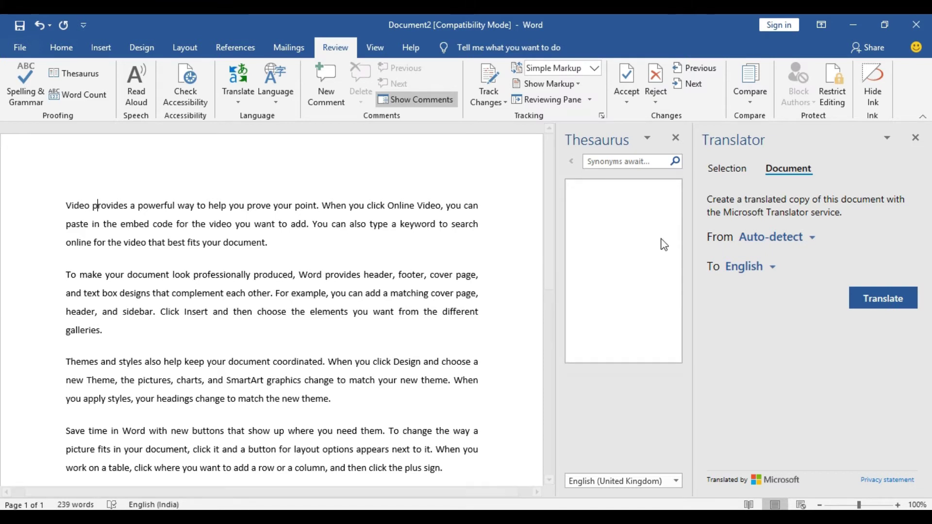
click(772, 268)
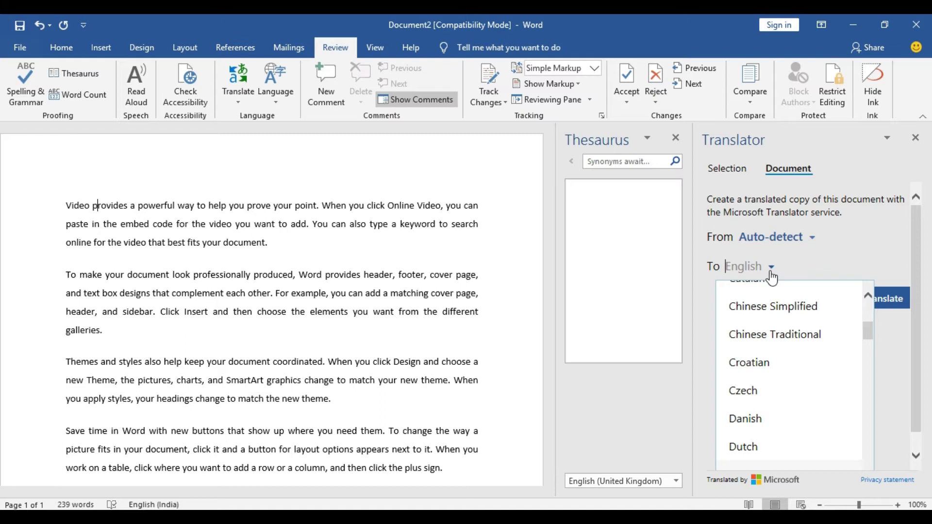
text(ta)
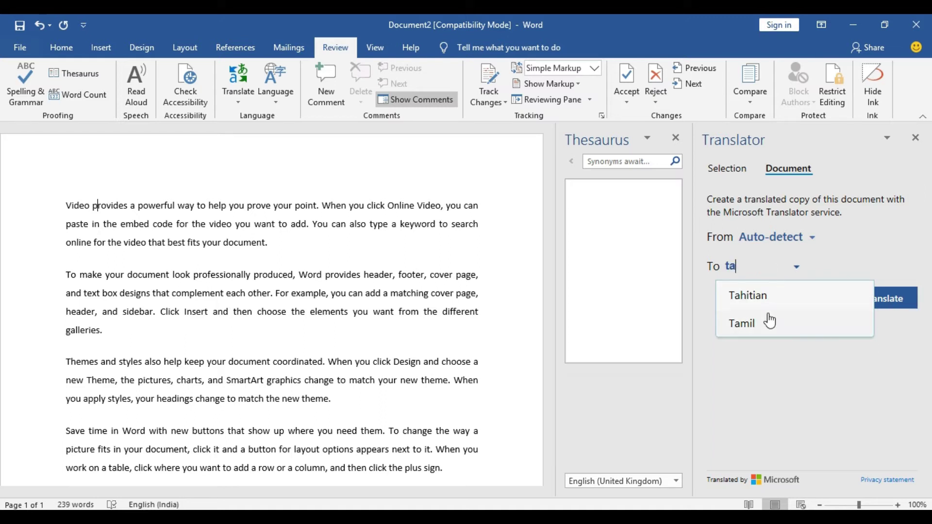
click(756, 326)
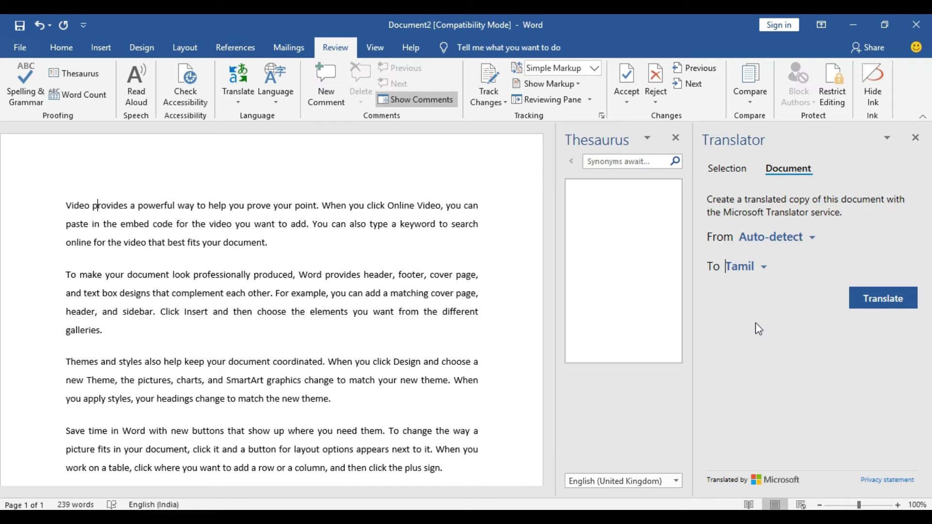
click(870, 298)
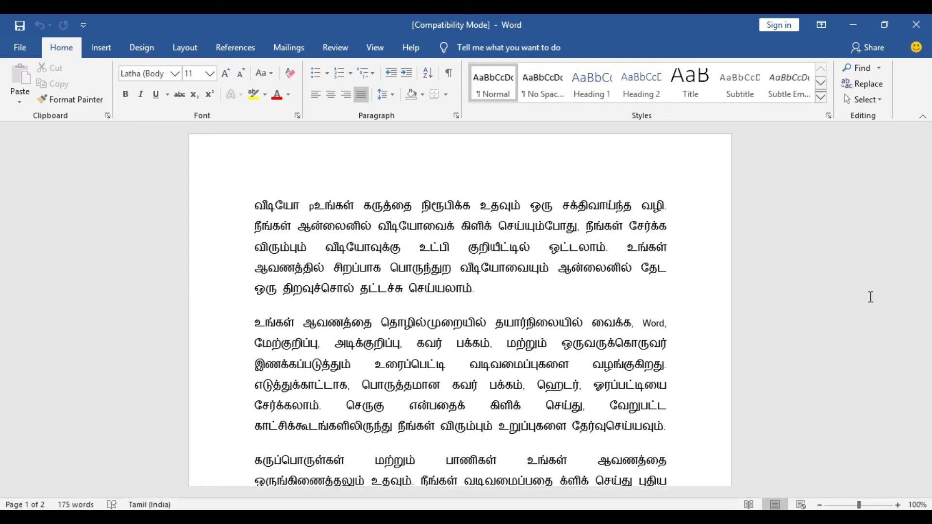
Look through the translated Tamil copy down to its second page and back to the first paragraph
key(ctrl+End)
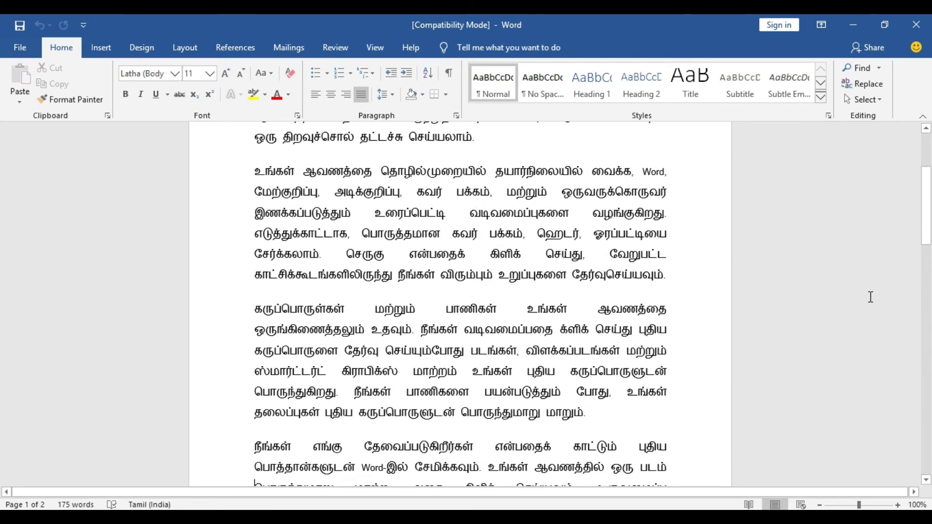
key(Up)
key(Up)
scroll(870, 297, up, 8)
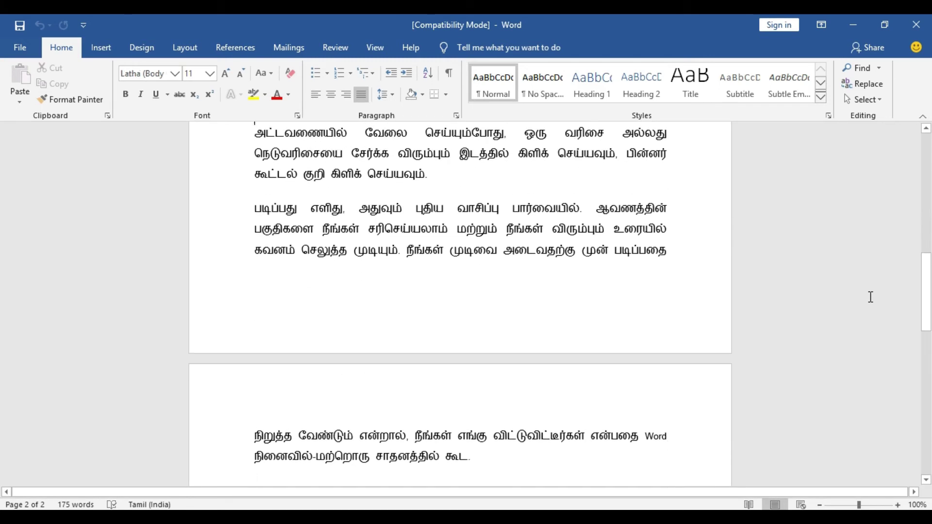
scroll(871, 297, up, 1)
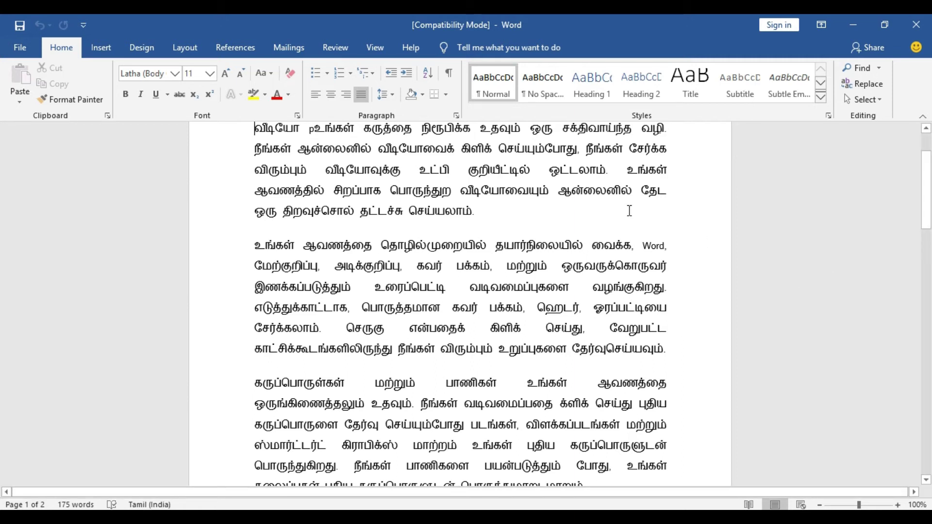
Look through the insert, review, view and help command groups in the translated copy, returning to the view commands
click(115, 47)
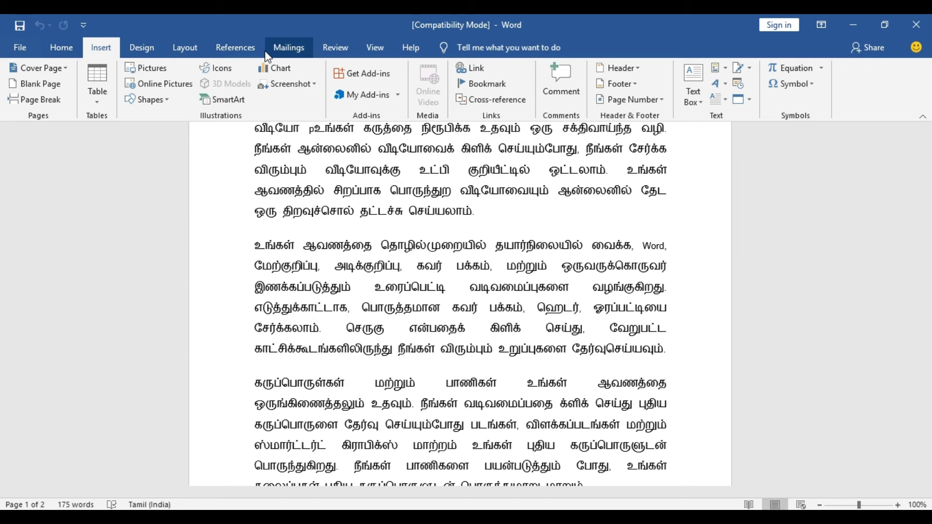
click(335, 55)
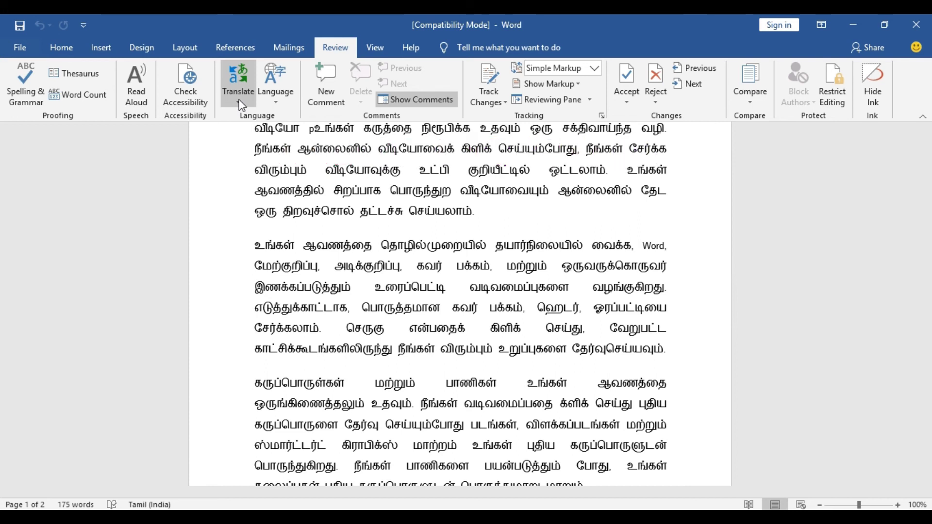
click(368, 48)
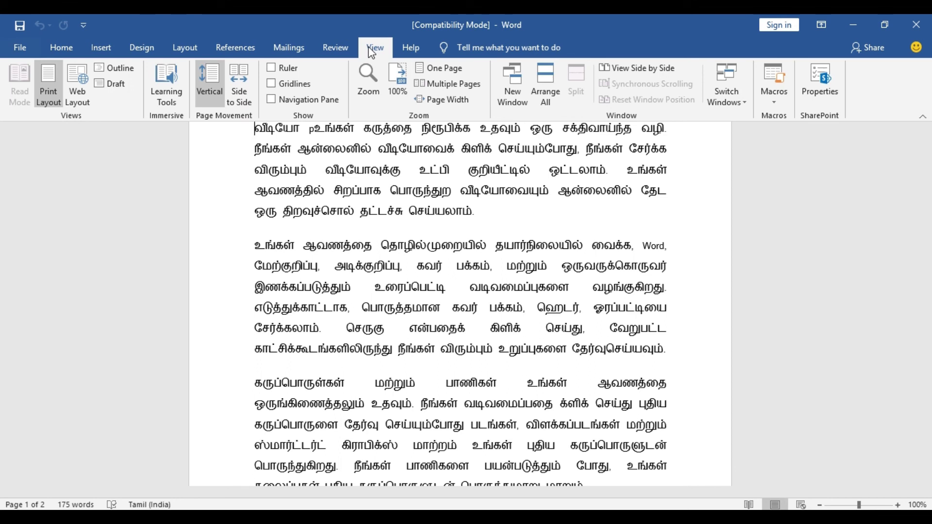
click(420, 45)
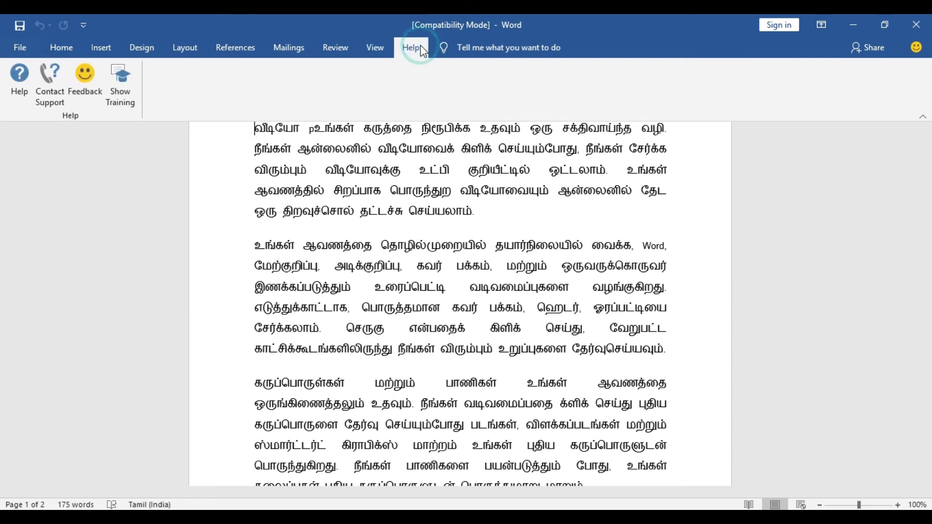
click(375, 48)
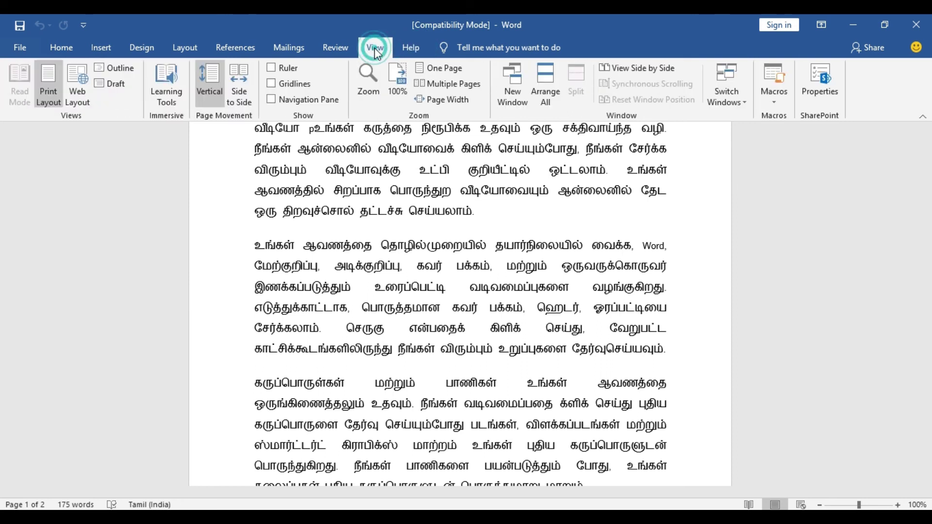